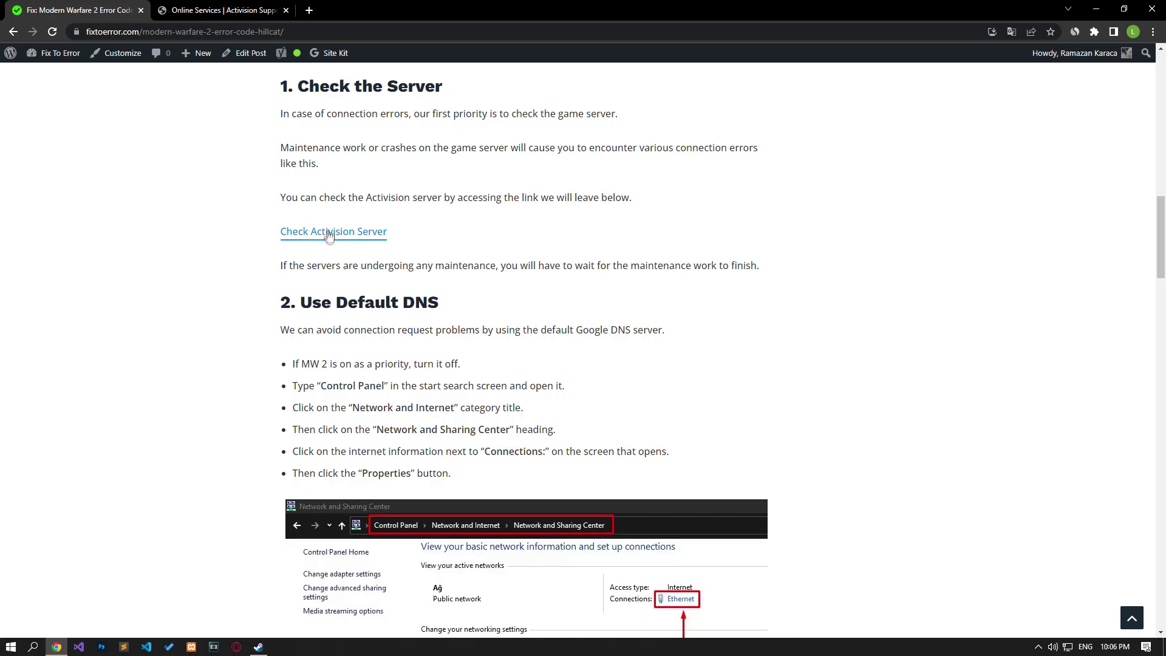
Switch to the 'Online Services | Activision Support' tab to view server status
click(214, 12)
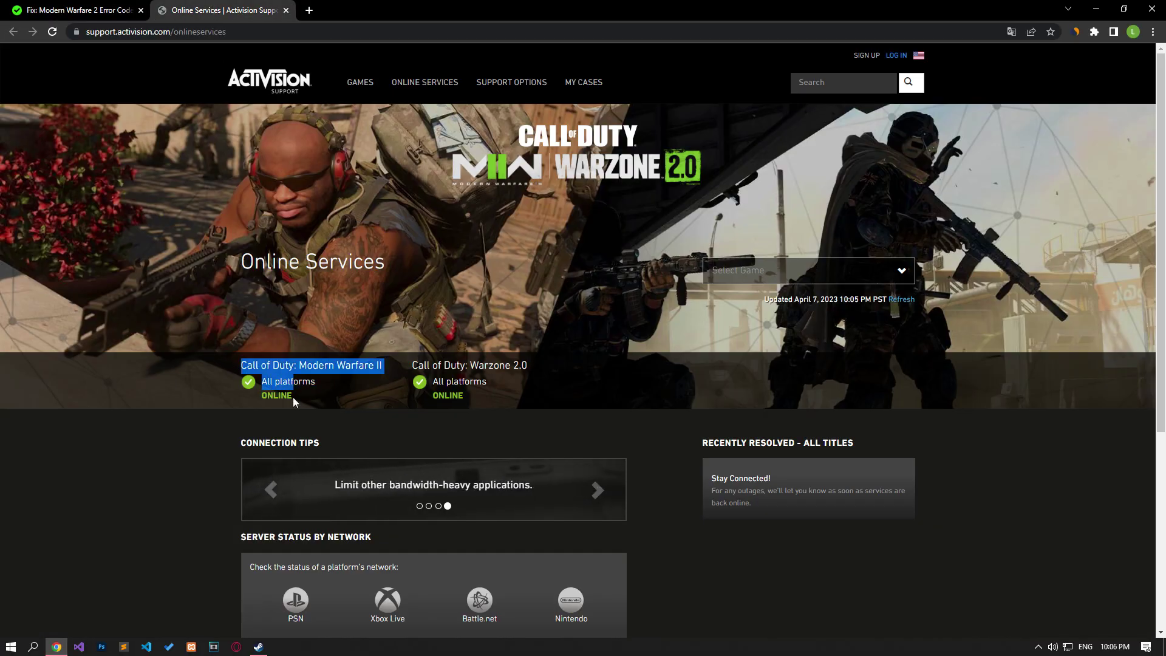
Highlight the Modern Warfare II and Warzone 2.0 online statuses, then clear the highlighting
drag(242, 365, 292, 394)
triple_click(436, 383)
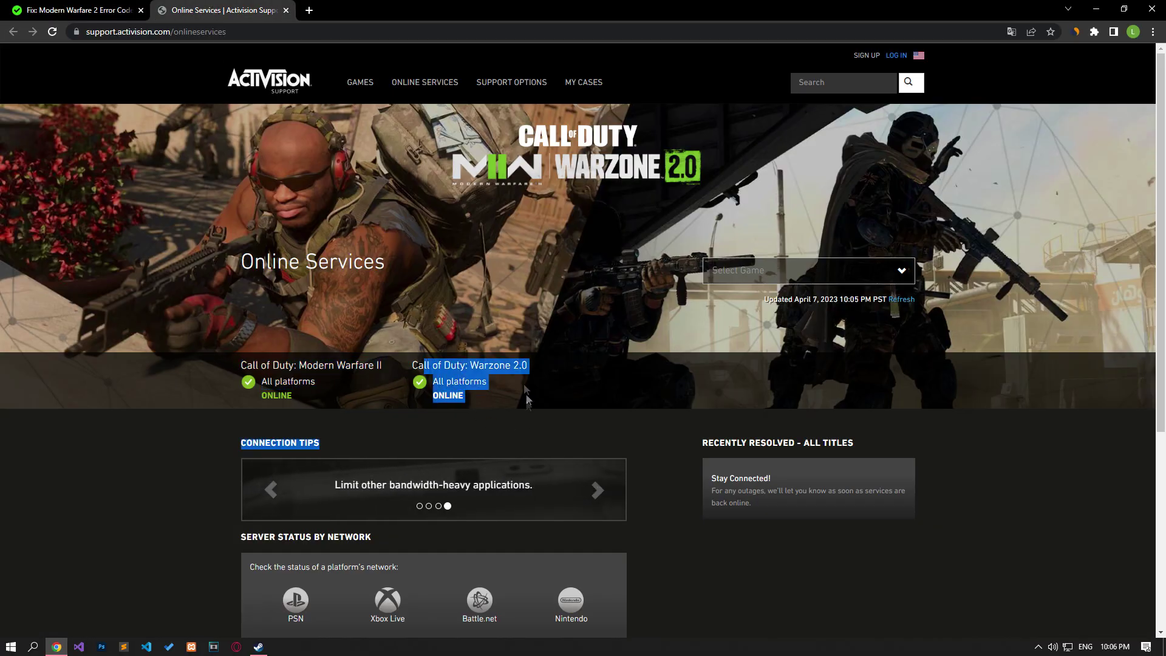
click(472, 399)
scroll(471, 397, down, 2)
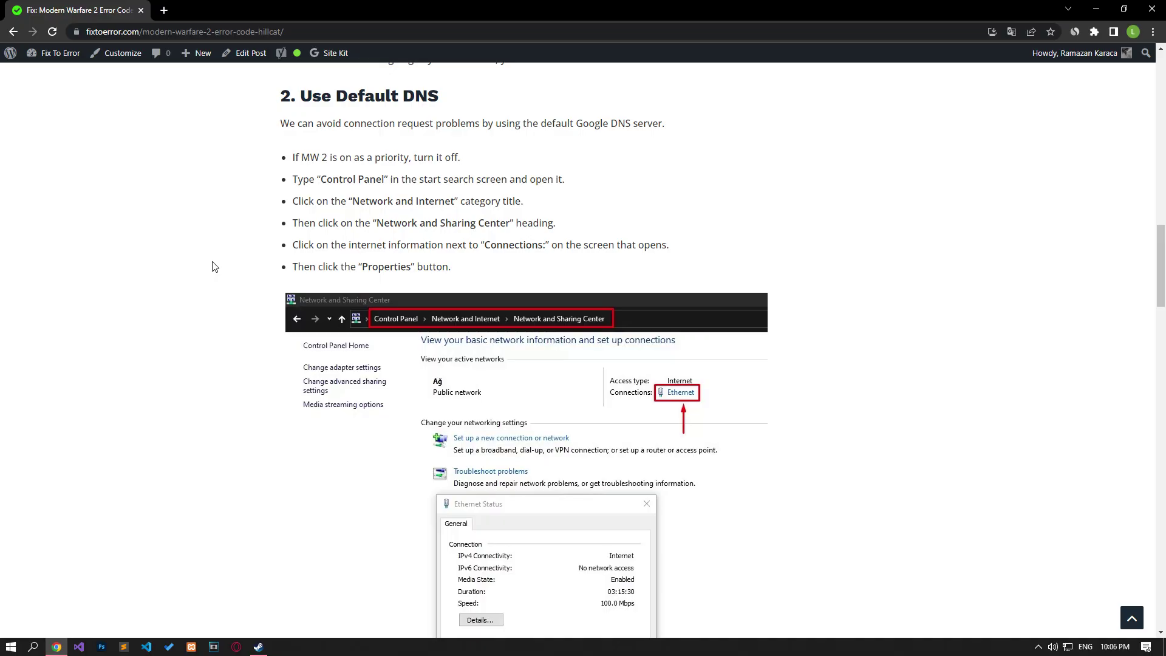
Launch Control Panel from search and go to Network and Internet > Network and Sharing Center
key(super)
text(c)
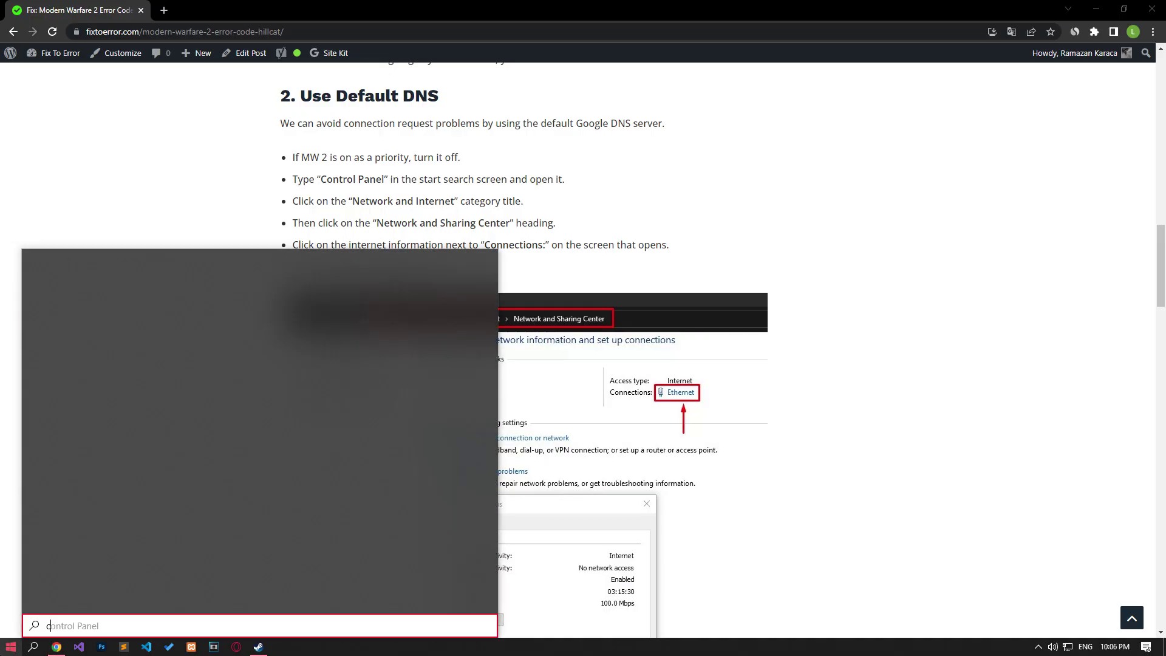
text(ontrol)
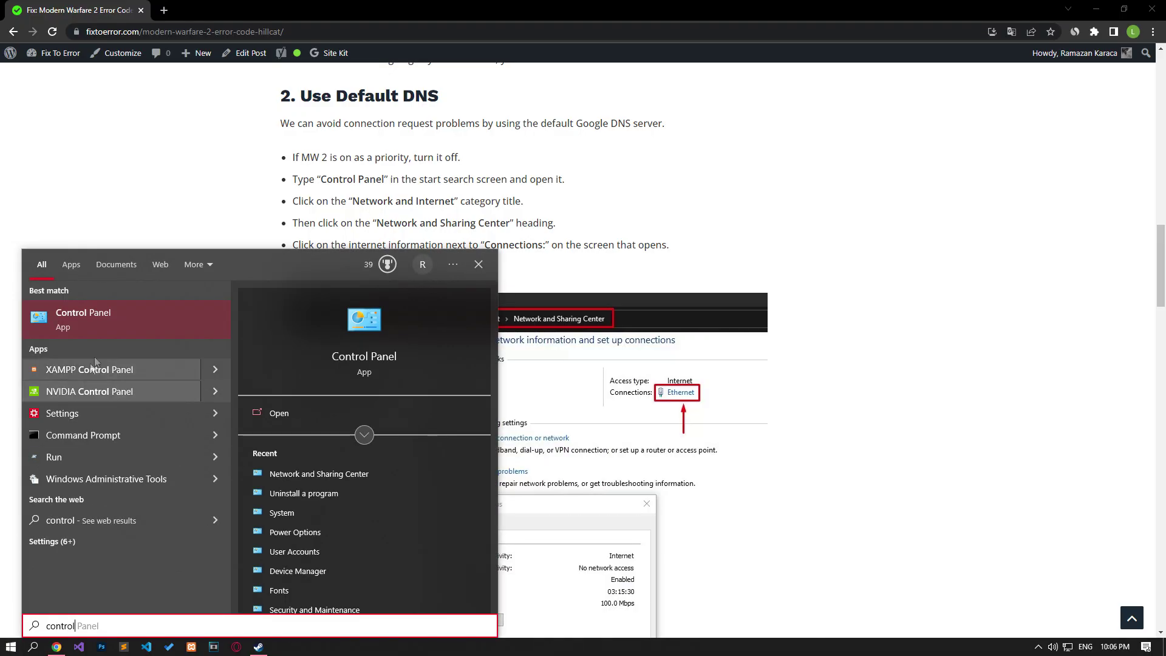
key(Return)
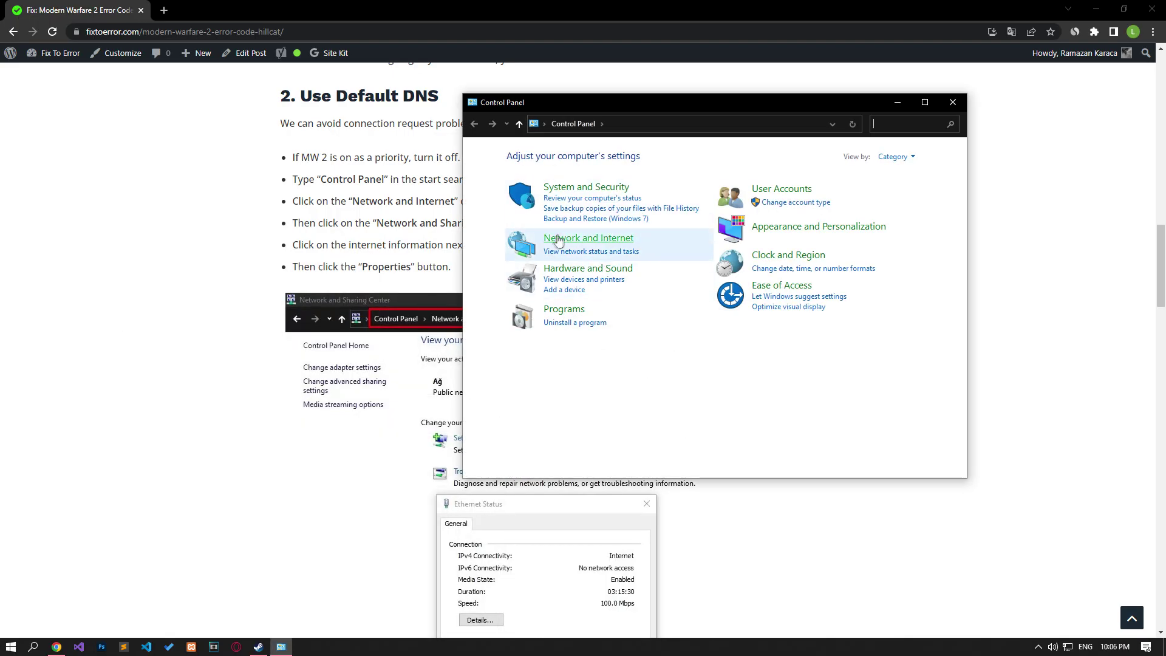
click(558, 240)
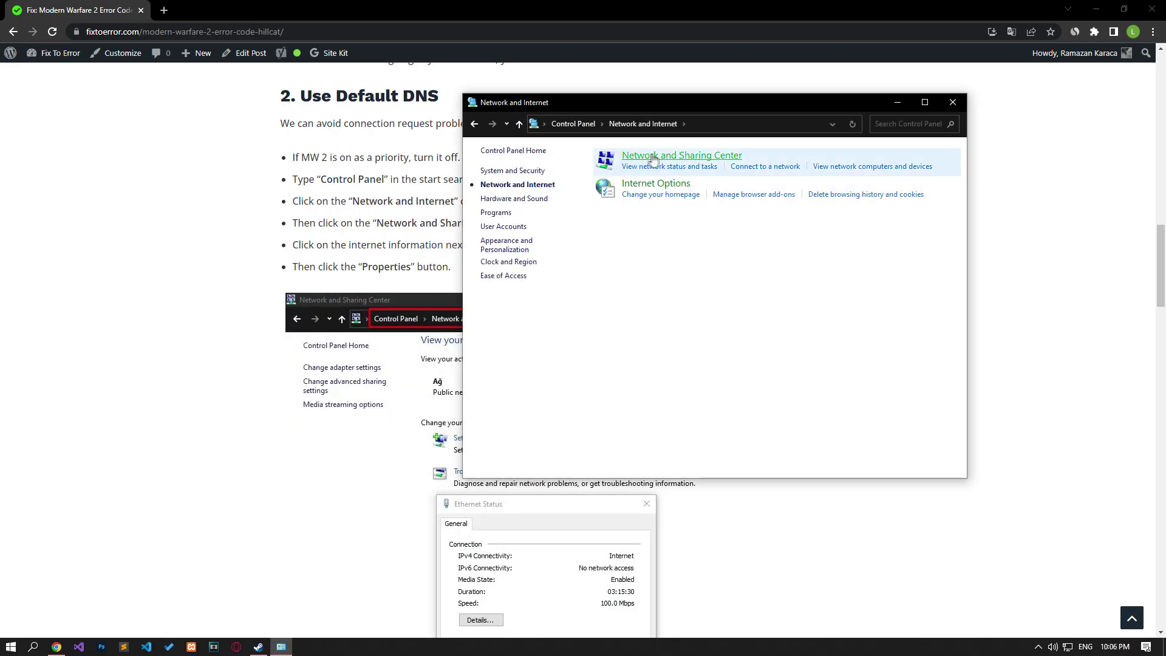
click(731, 156)
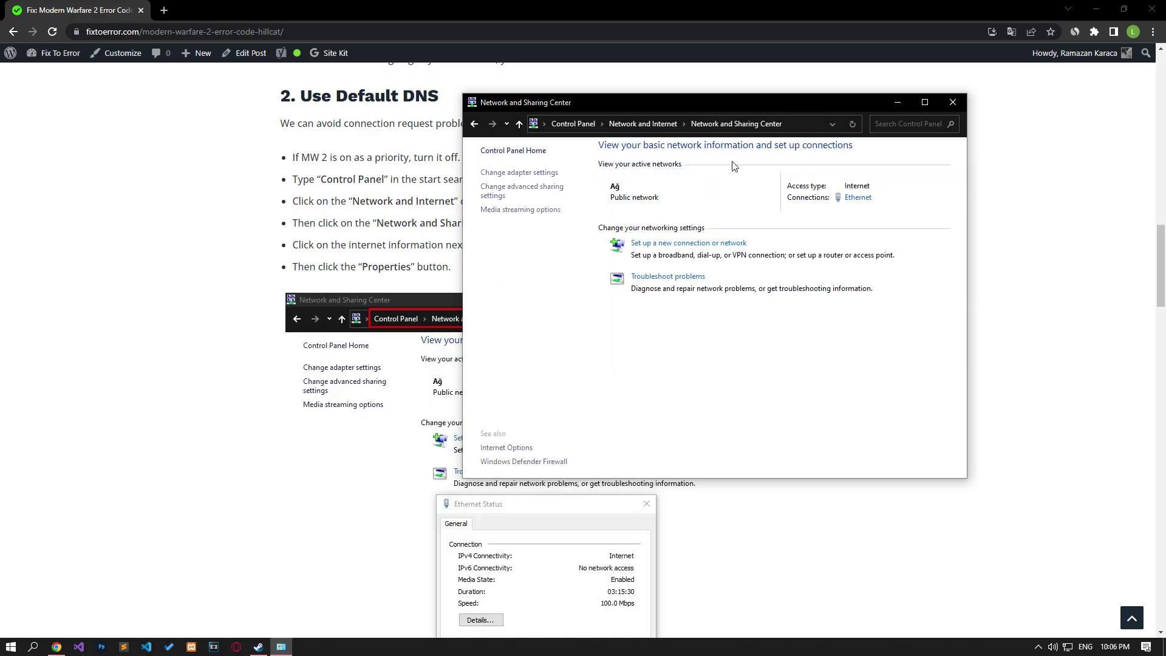
Give the Ethernet adapter's TCP/IPv4 manual DNS servers: preferred 8.8.8.8, alternate 8.8.4.4
click(858, 198)
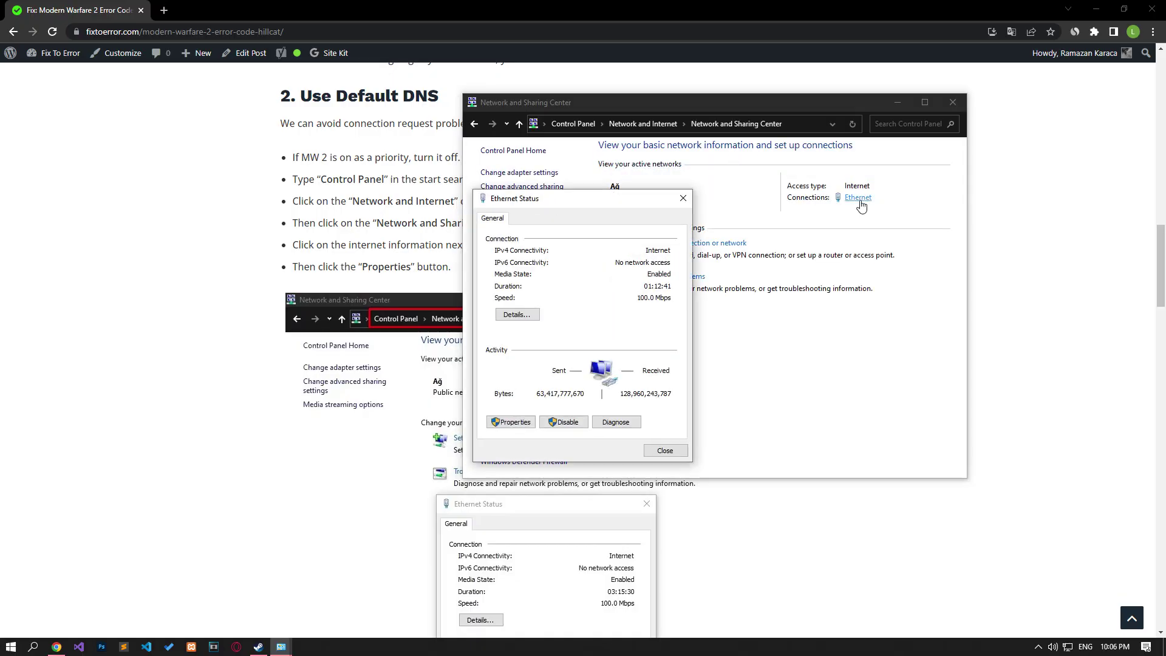
click(513, 422)
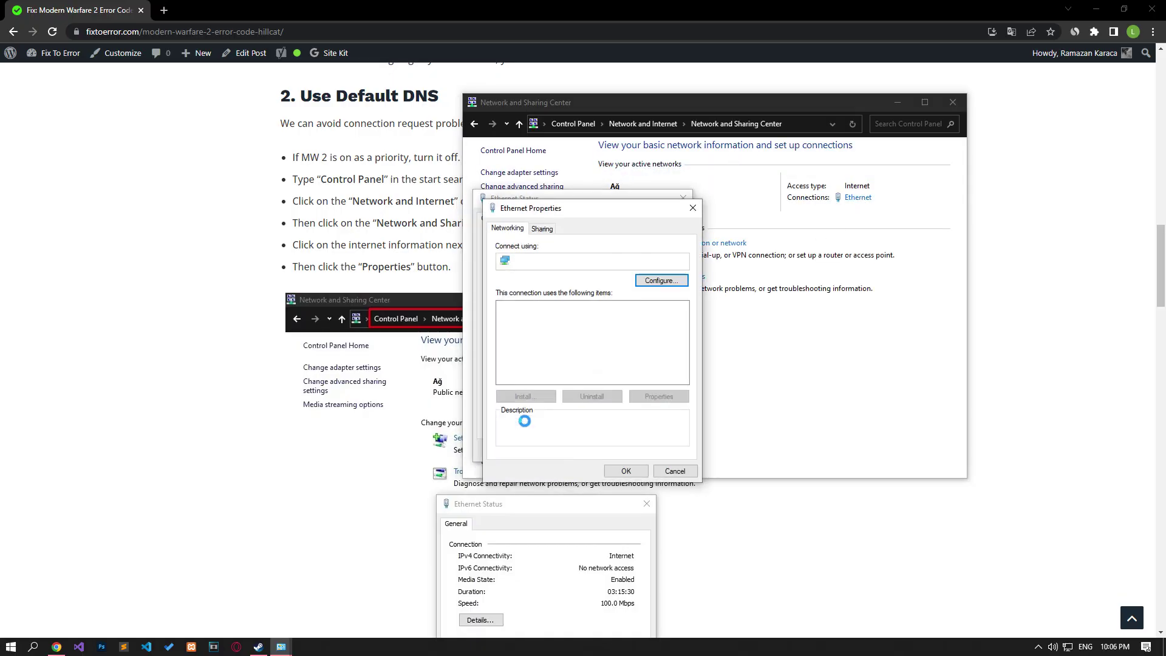
click(532, 348)
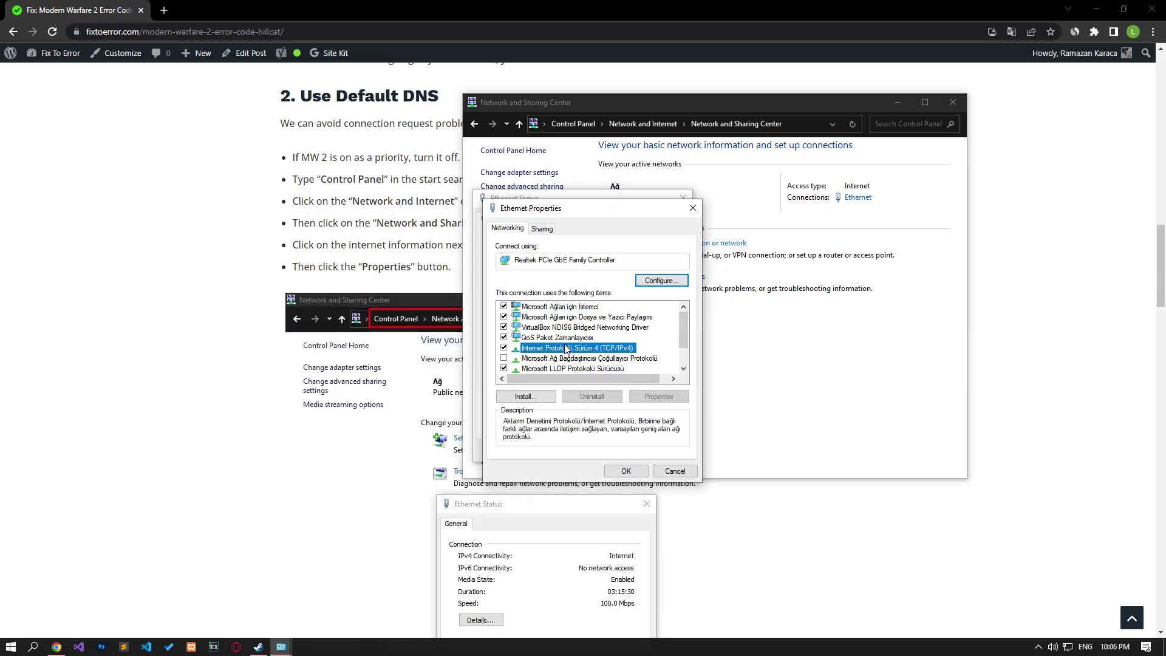
double_click(604, 355)
click(577, 430)
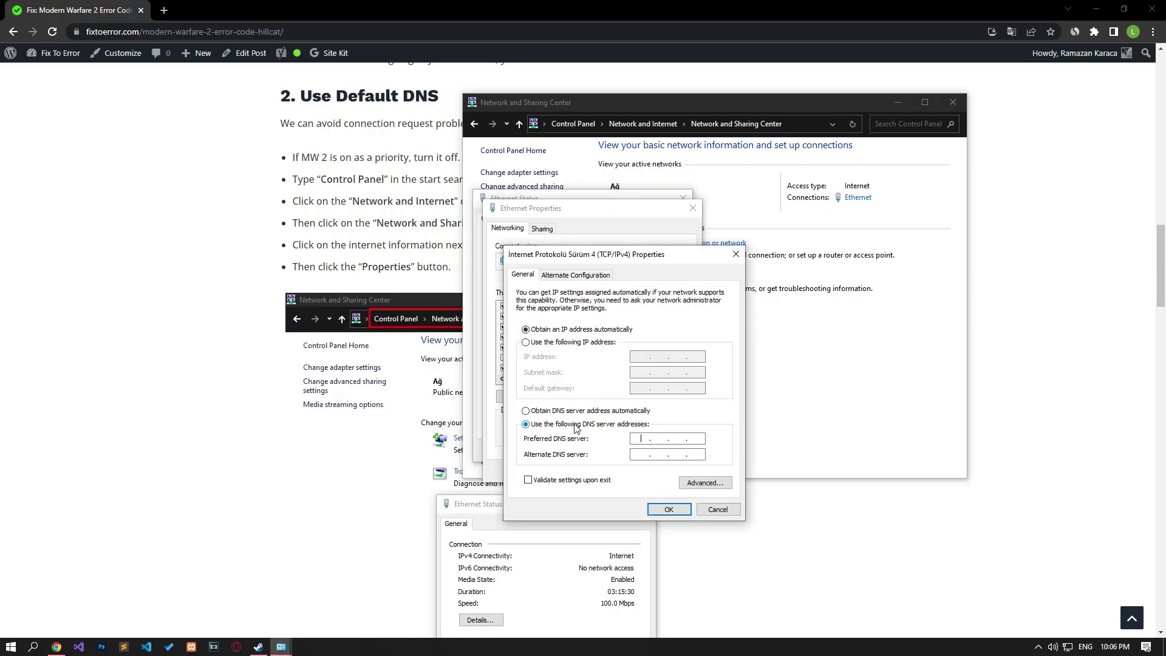
text(8.)
text(8)
click(669, 510)
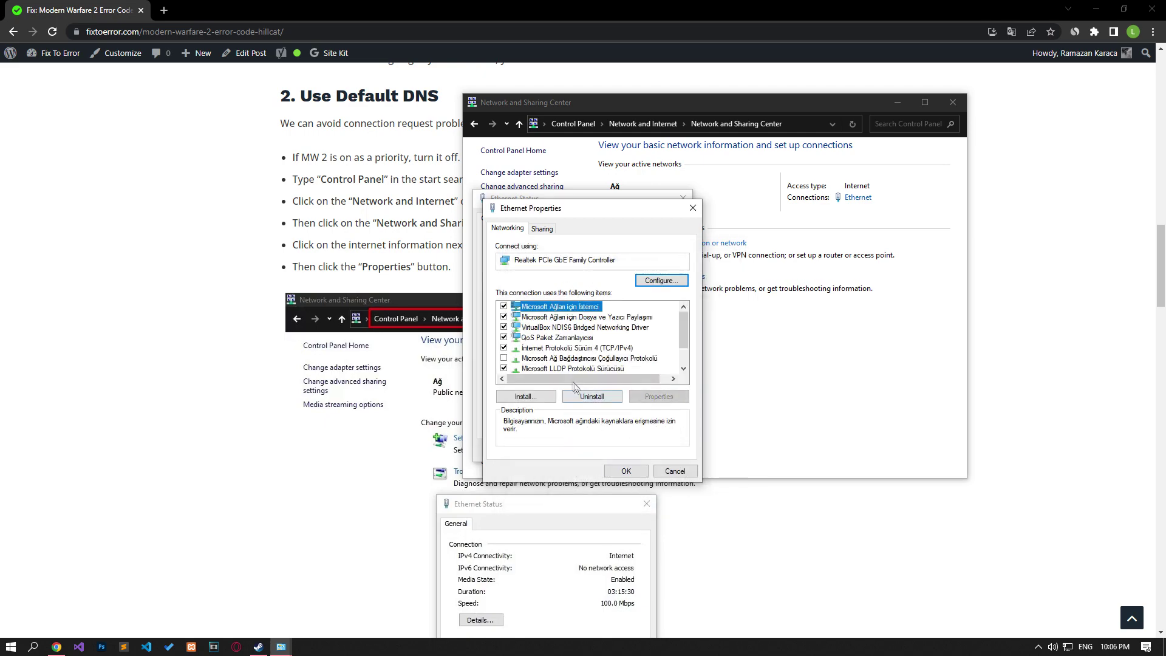
scroll(551, 360, down, 2)
Uncheck TCP/IPv6 on the Ethernet adapter, confirm, and close the status and Sharing Center windows
click(538, 348)
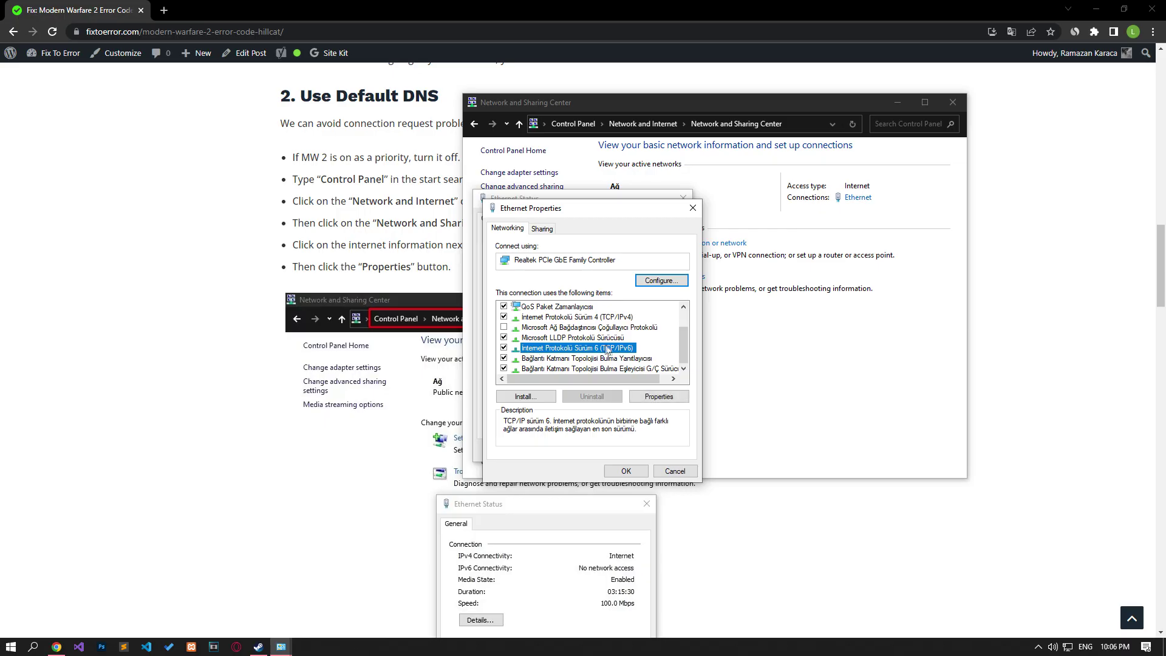
click(505, 349)
click(631, 472)
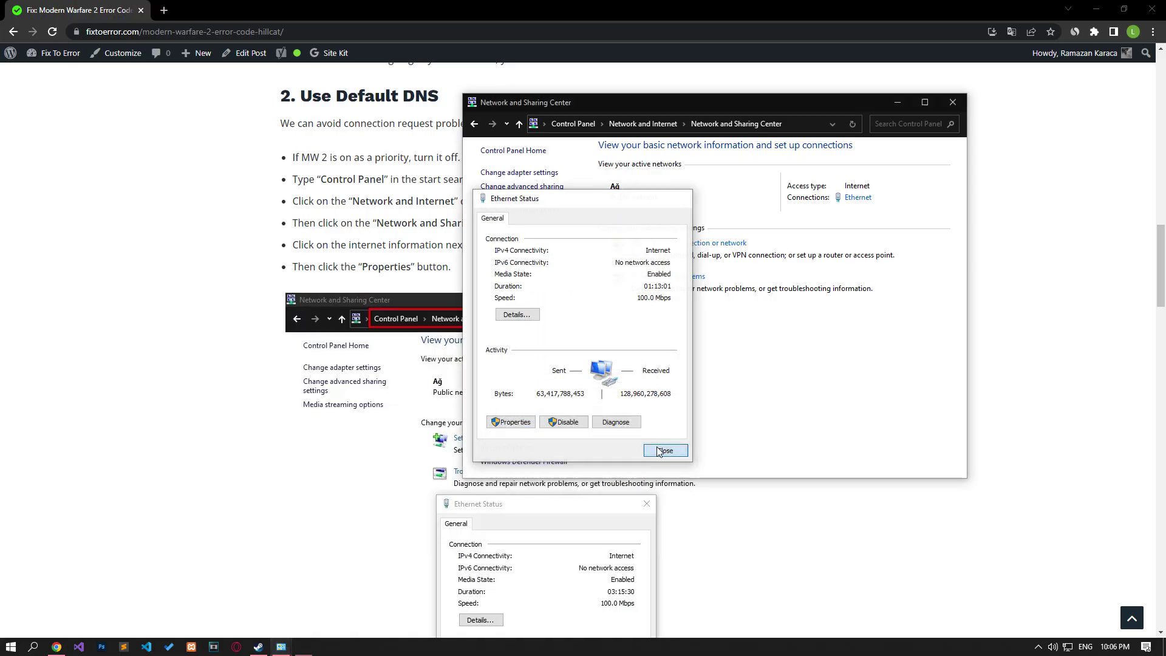
click(659, 451)
click(953, 102)
scroll(799, 167, down, 5)
scroll(338, 328, down, 5)
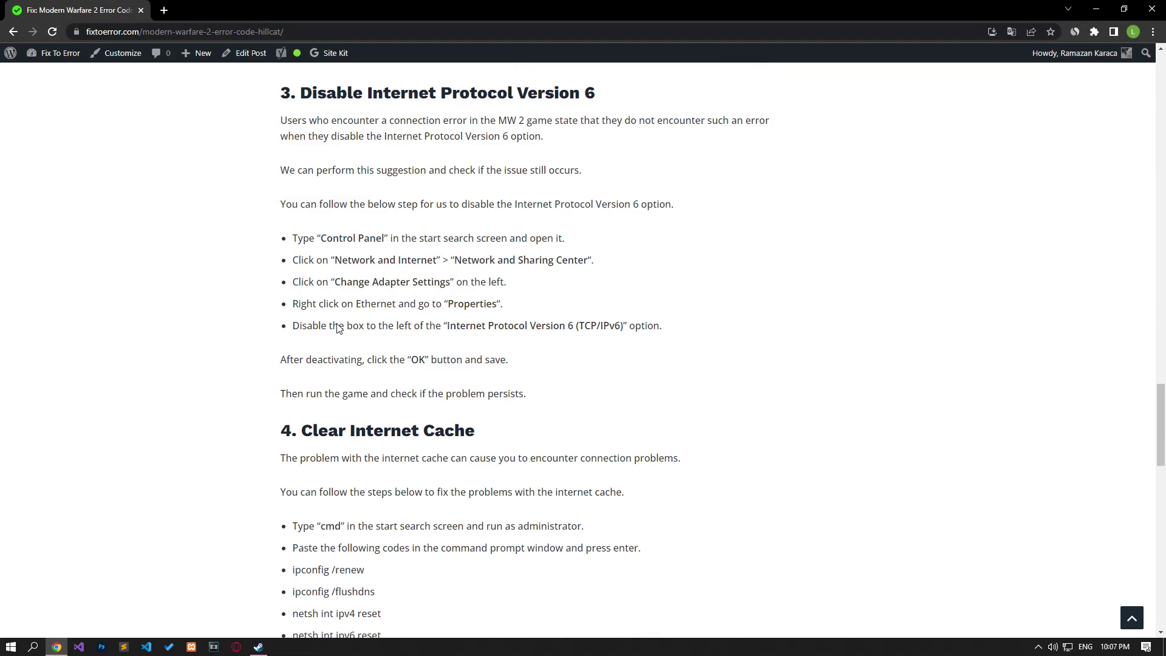
scroll(338, 328, down, 3)
Run ipconfig /renew, /flushdns and the netsh resets in an administrator Command Prompt, then close it
click(10, 646)
text(c)
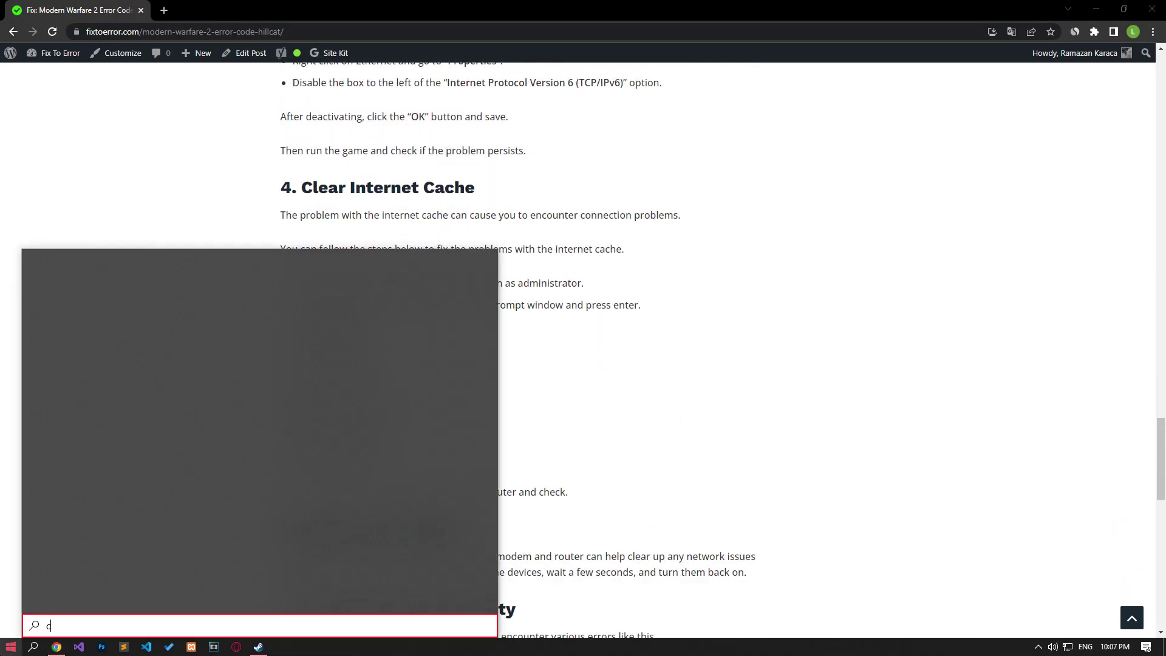
text(md)
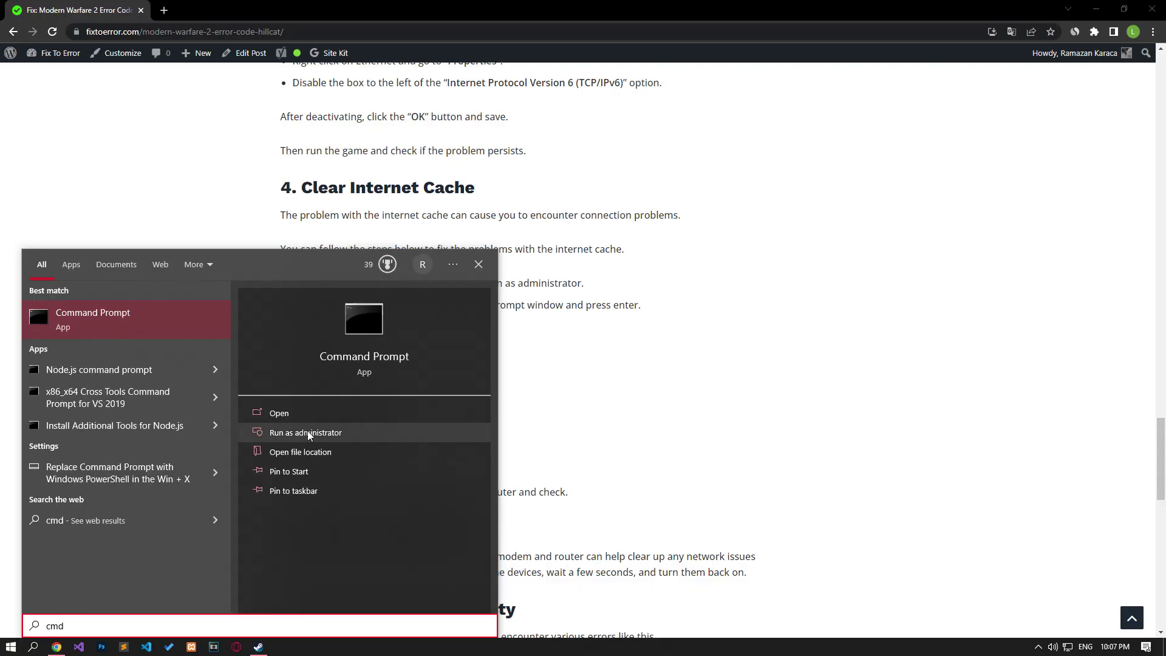
click(308, 433)
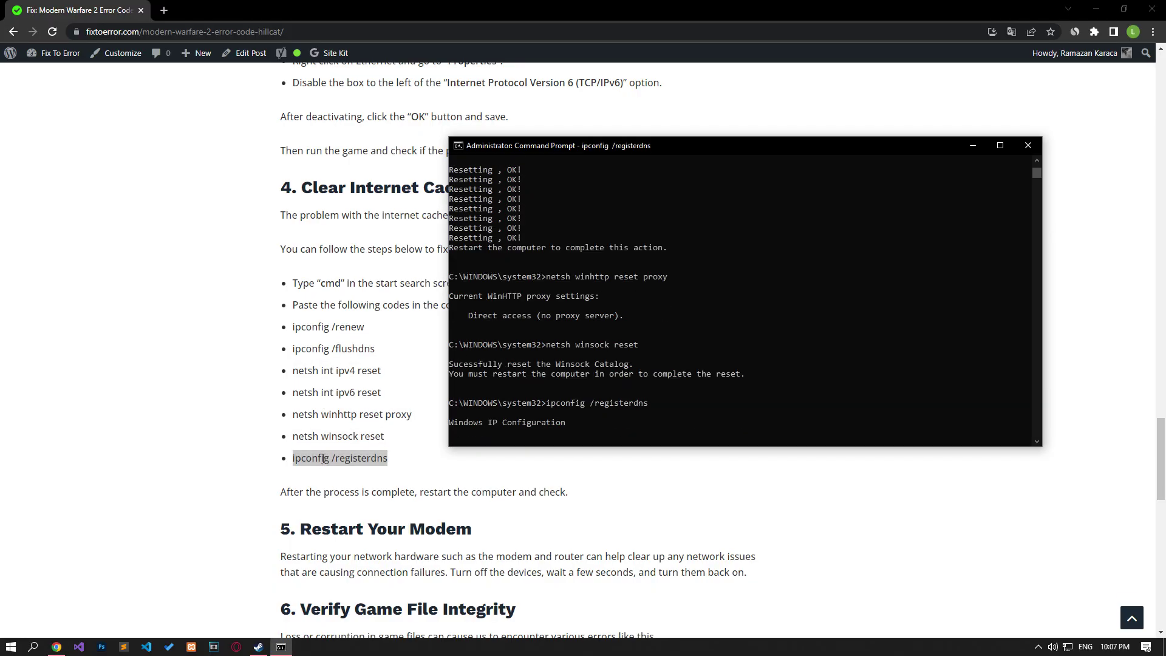
click(1028, 145)
Show the Start menu's restart and shutdown options
click(10, 647)
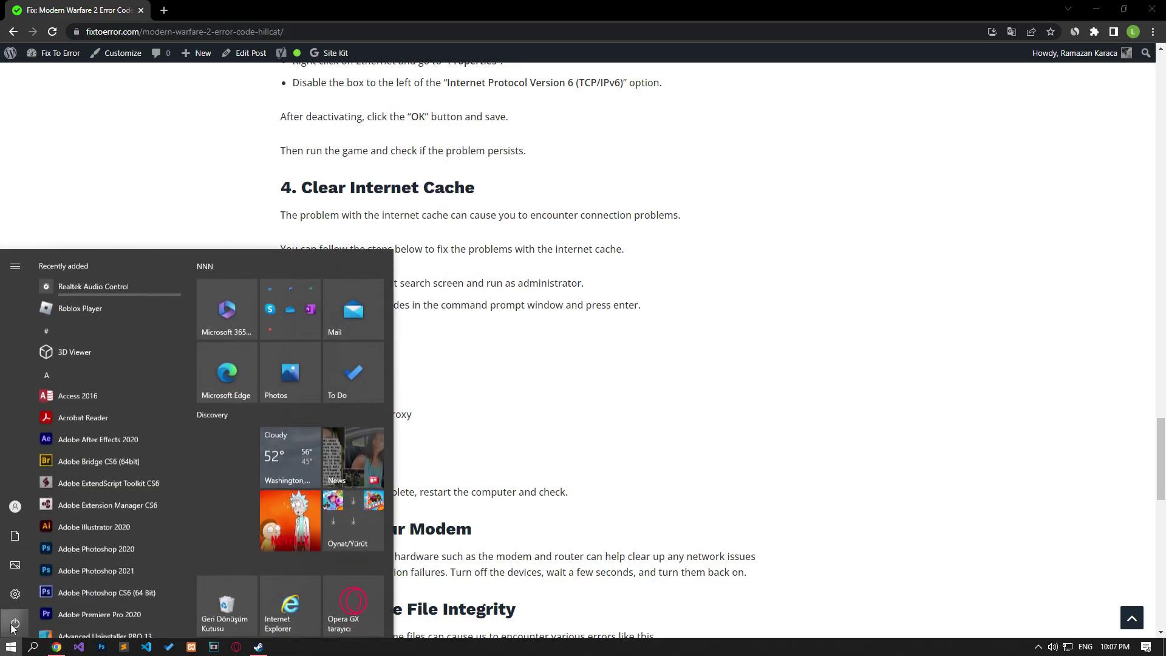
click(15, 622)
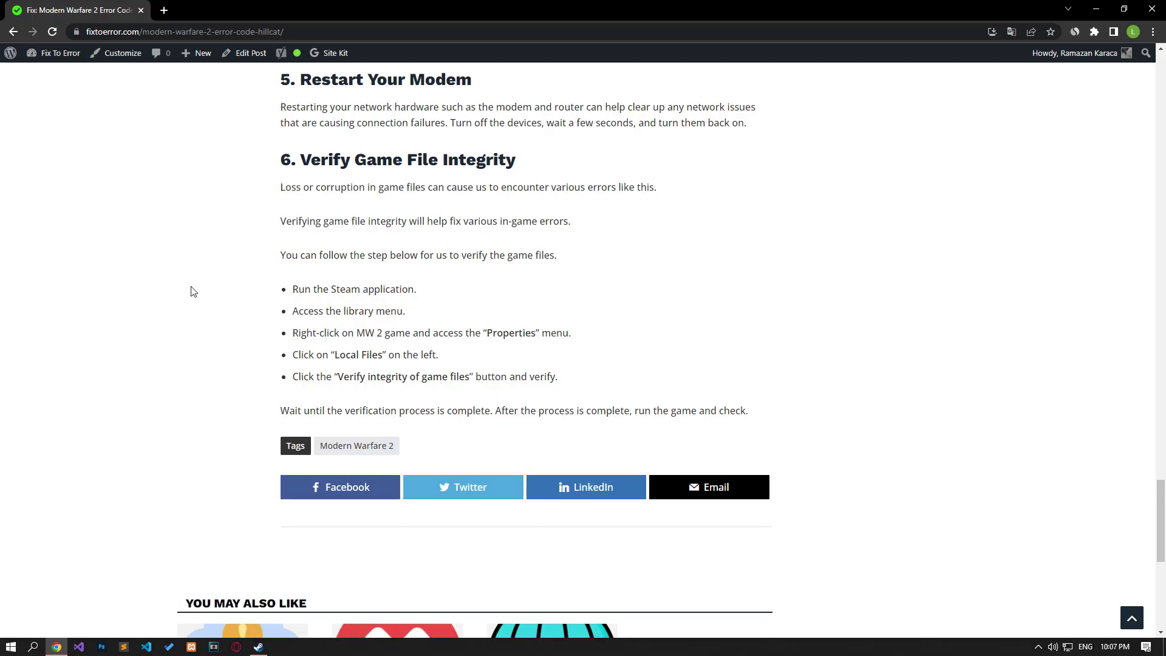
Bring up Local Files in Modern Warfare II's Properties in the Steam library
click(258, 646)
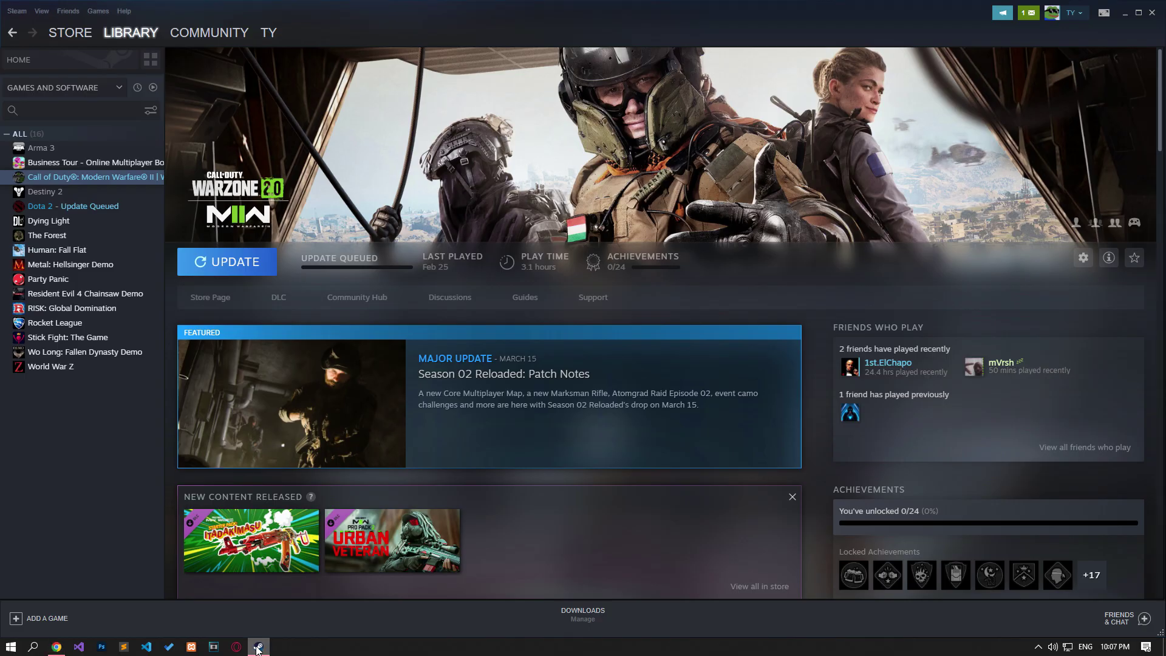
right_click(72, 183)
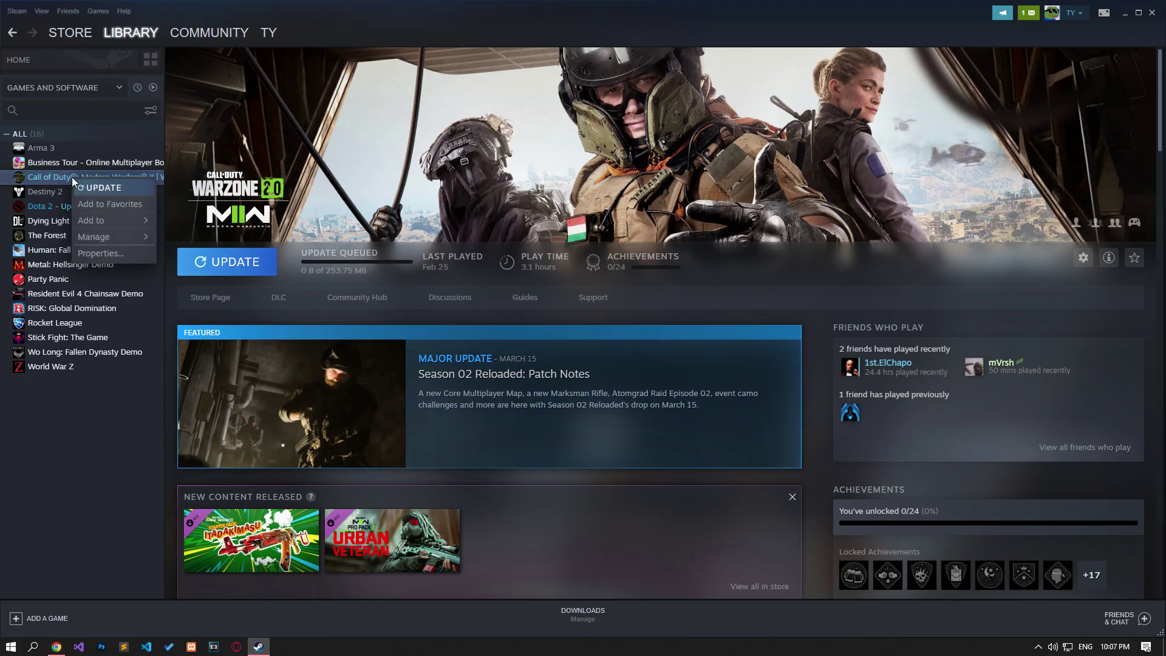
click(115, 256)
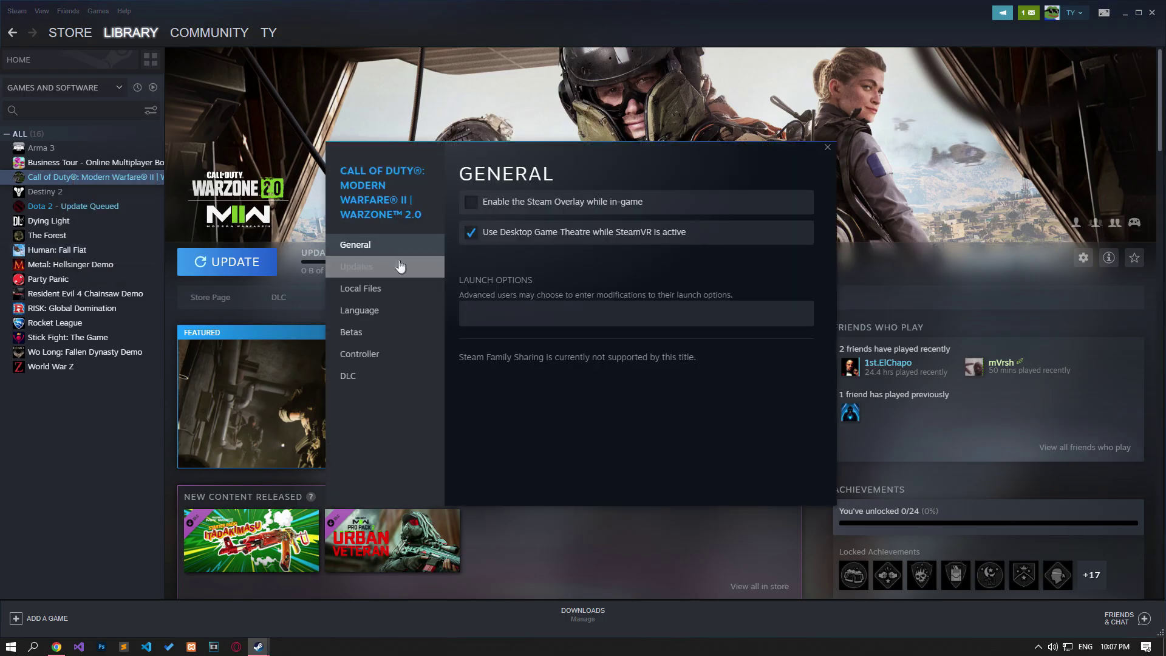
click(394, 290)
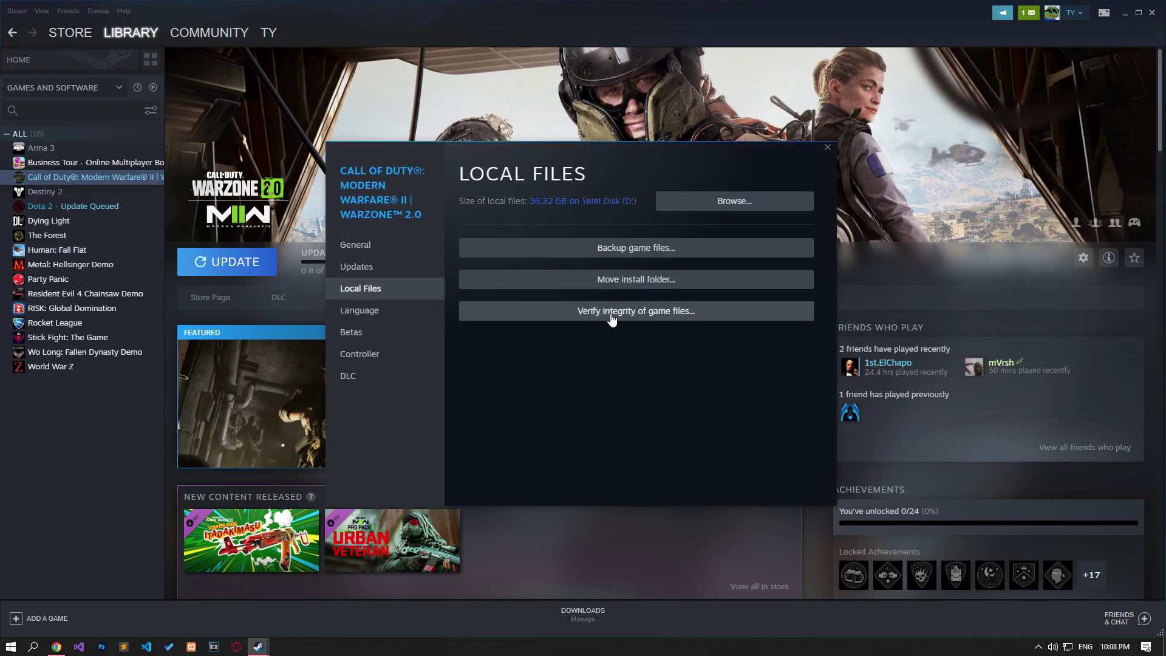